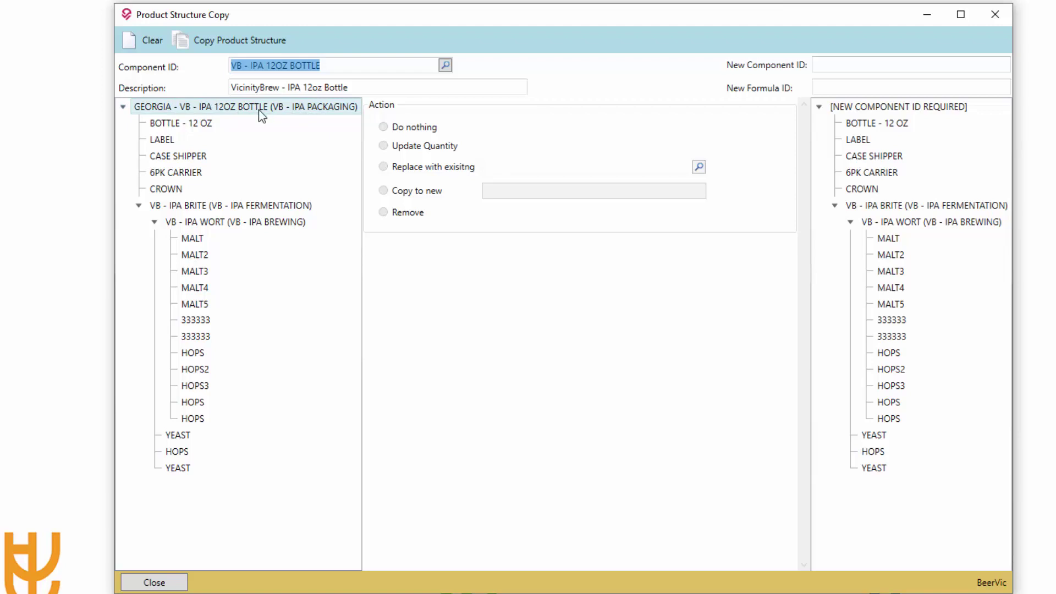
# Step: Examine the packaging, fermentation and brewing levels of the VB - IPA 12OZ BOTTLE source structure and the details of each intermediate
pyautogui.moveTo(259, 110); pyautogui.dragTo(168, 189)
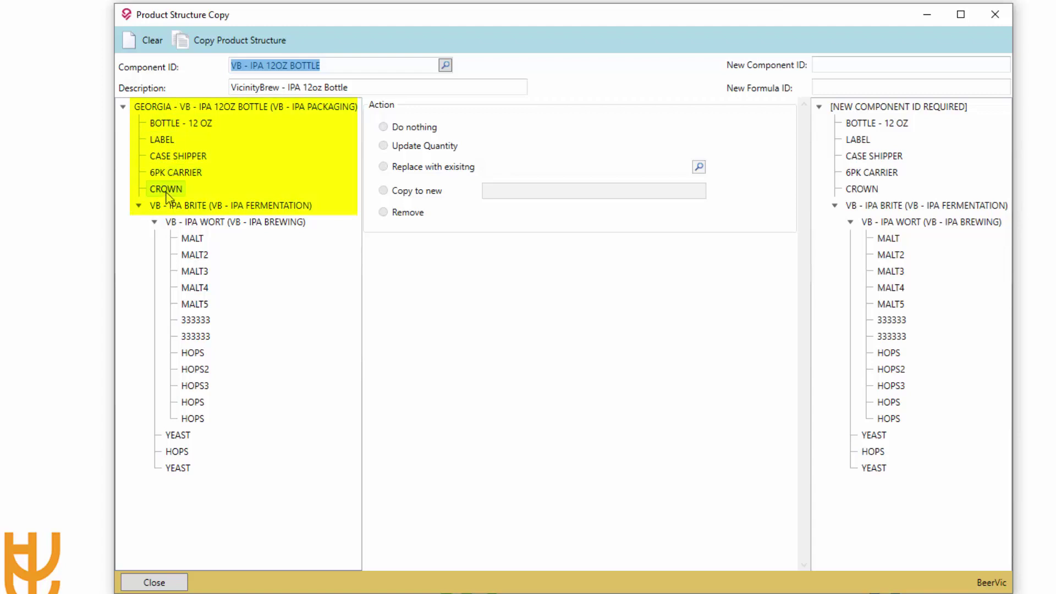
pyautogui.click(140, 206)
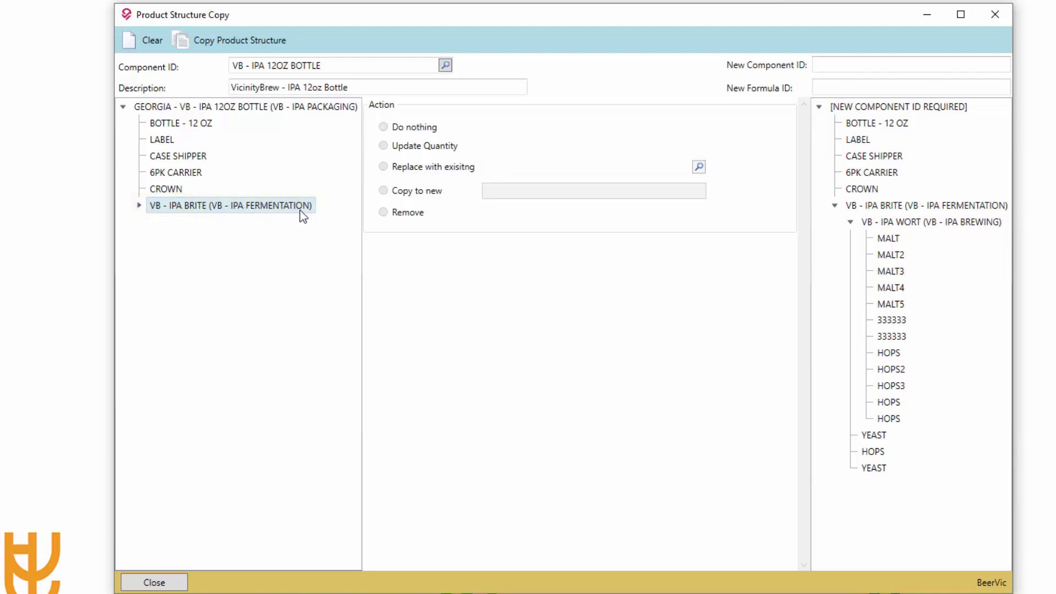
pyautogui.click(139, 207)
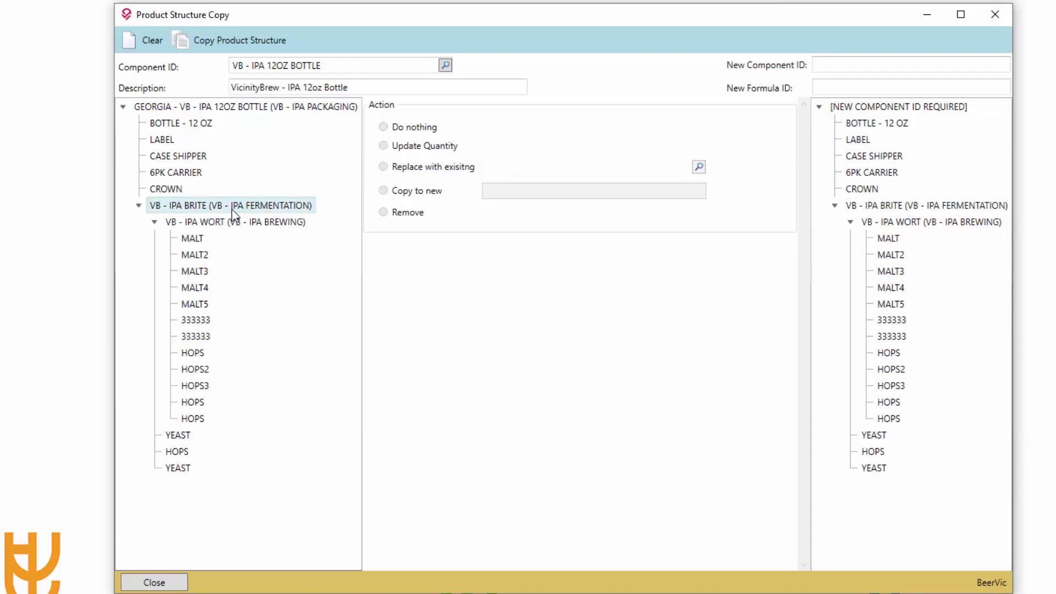
pyautogui.click(155, 222)
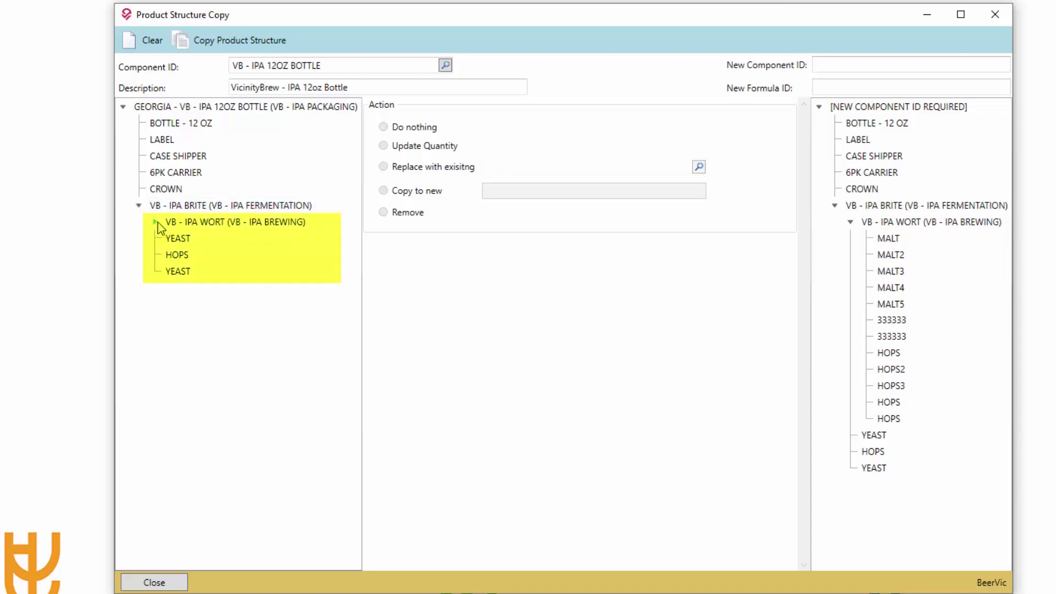
pyautogui.click(204, 223)
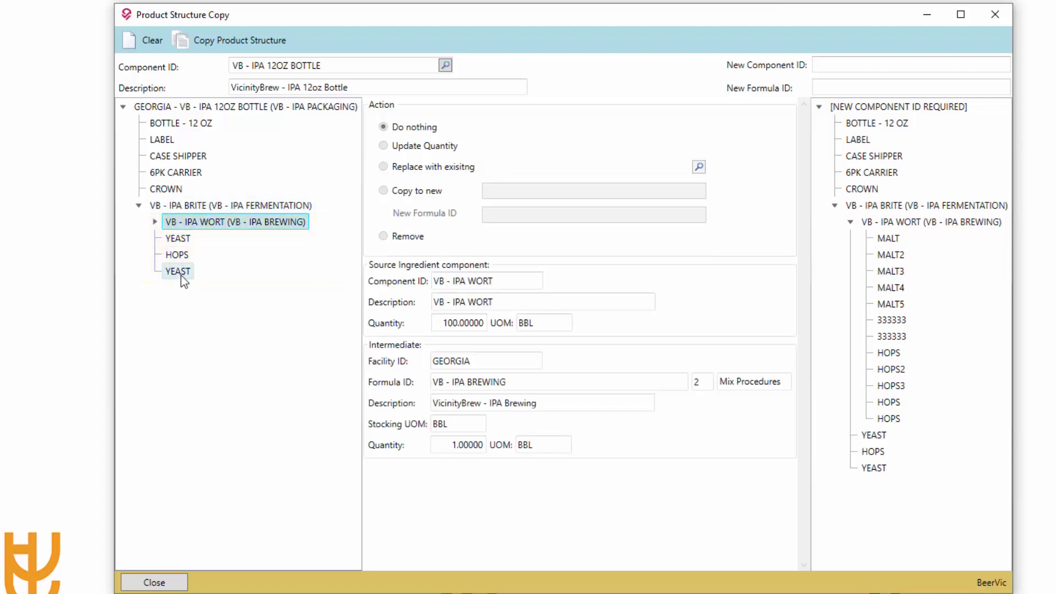
pyautogui.click(156, 222)
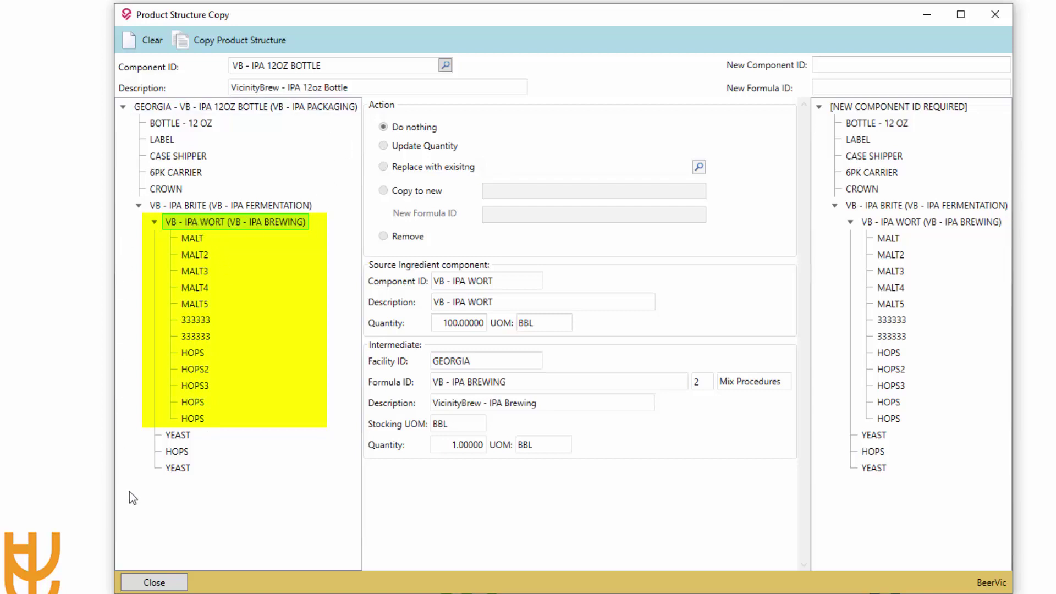
pyautogui.click(290, 66)
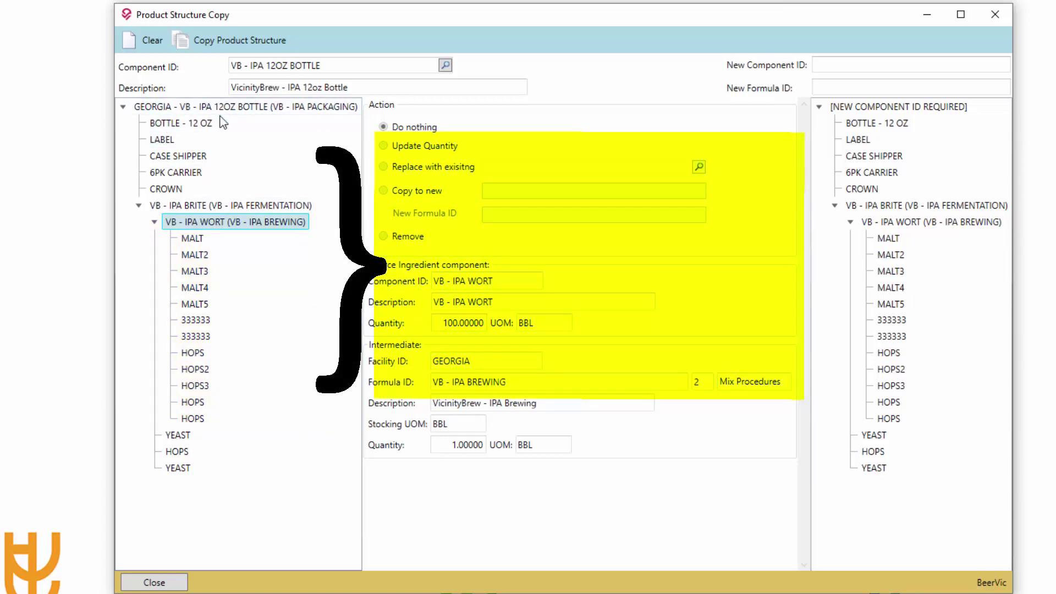
pyautogui.click(265, 107)
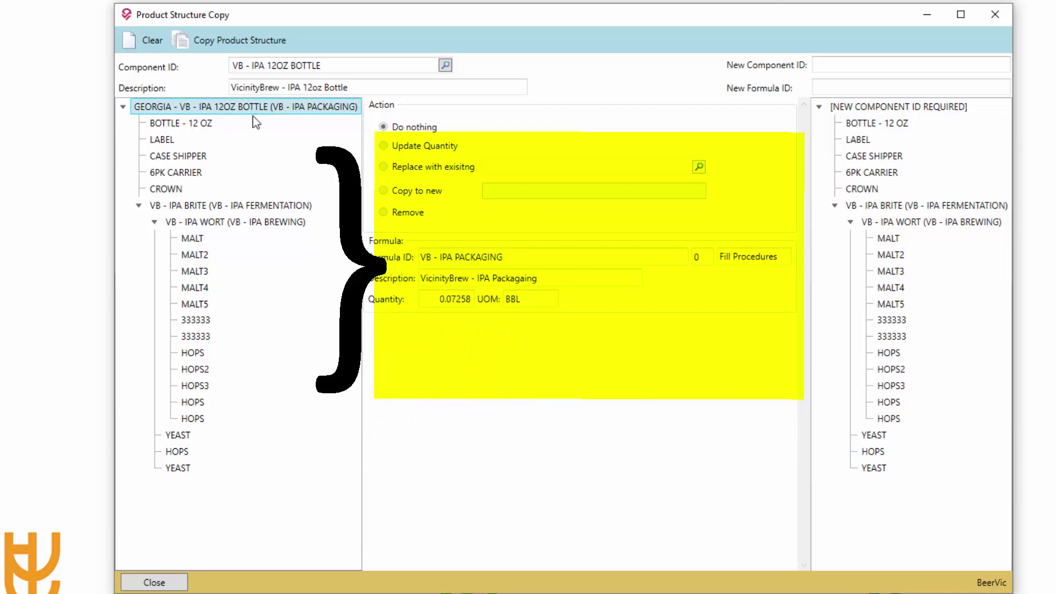
pyautogui.click(210, 206)
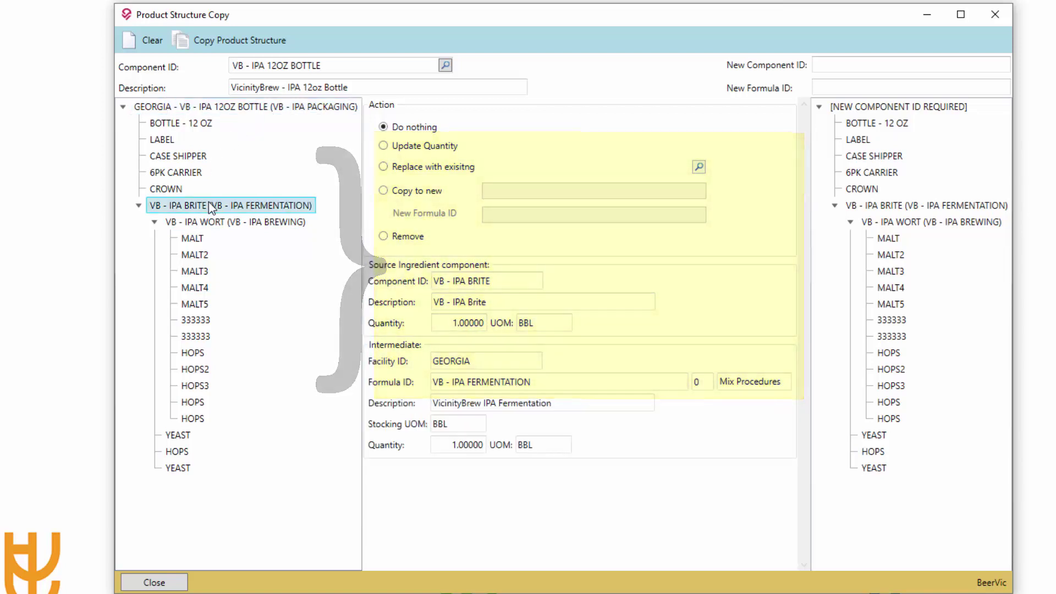
pyautogui.click(230, 107)
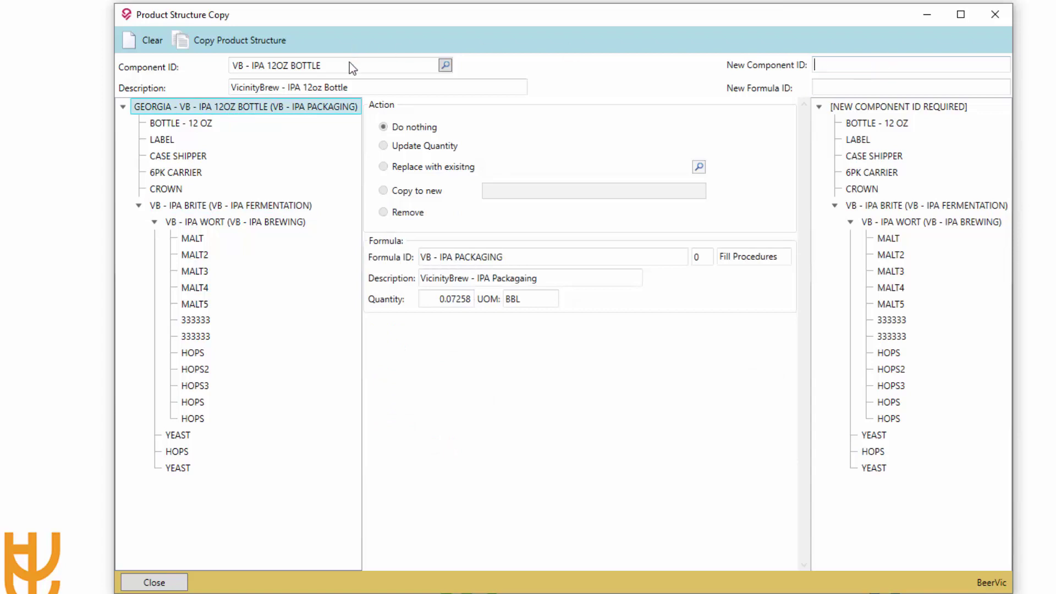
# Step: Enter VB - DOUBLE IPA 12OZ BOTTLE as the new component ID, reusing the source component ID as the base text
pyautogui.moveTo(348, 62); pyautogui.dragTo(136, 66)
pyautogui.hotkey('ctrl', 'c')
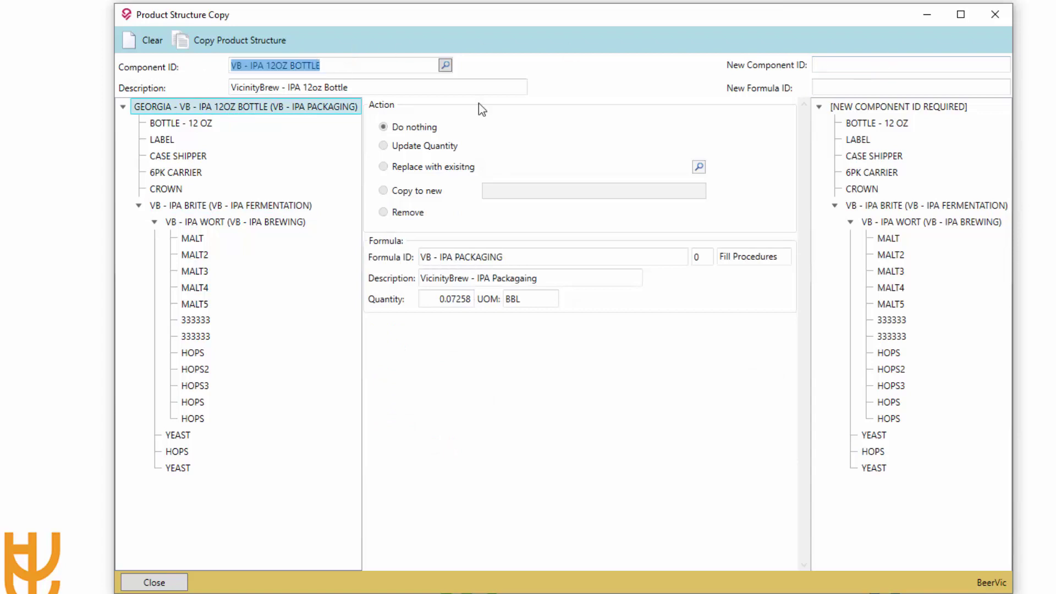
pyautogui.click(880, 68)
pyautogui.hotkey('ctrl', 'v')
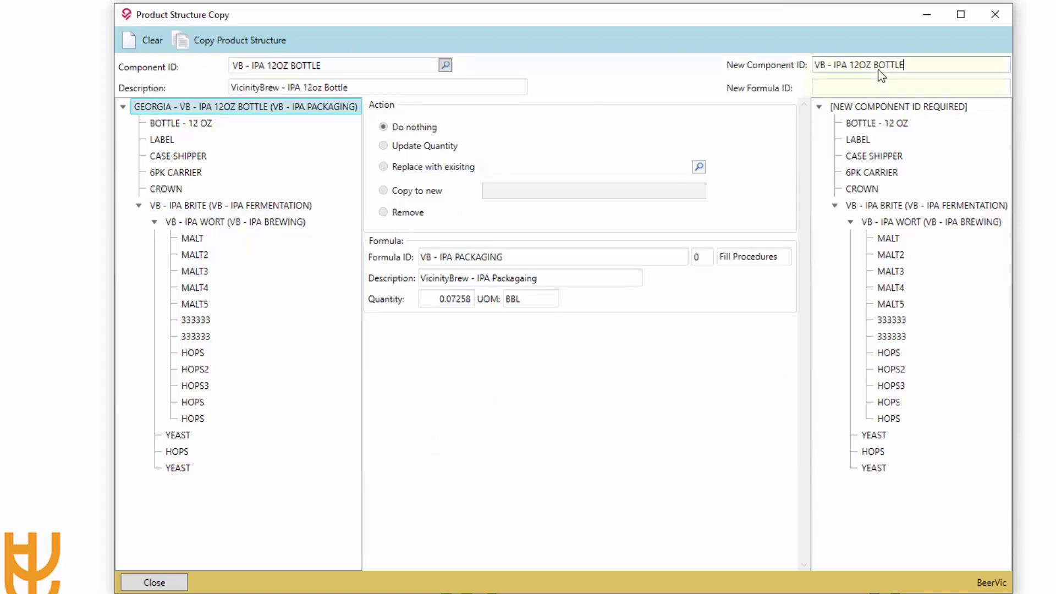
pyautogui.click(836, 65)
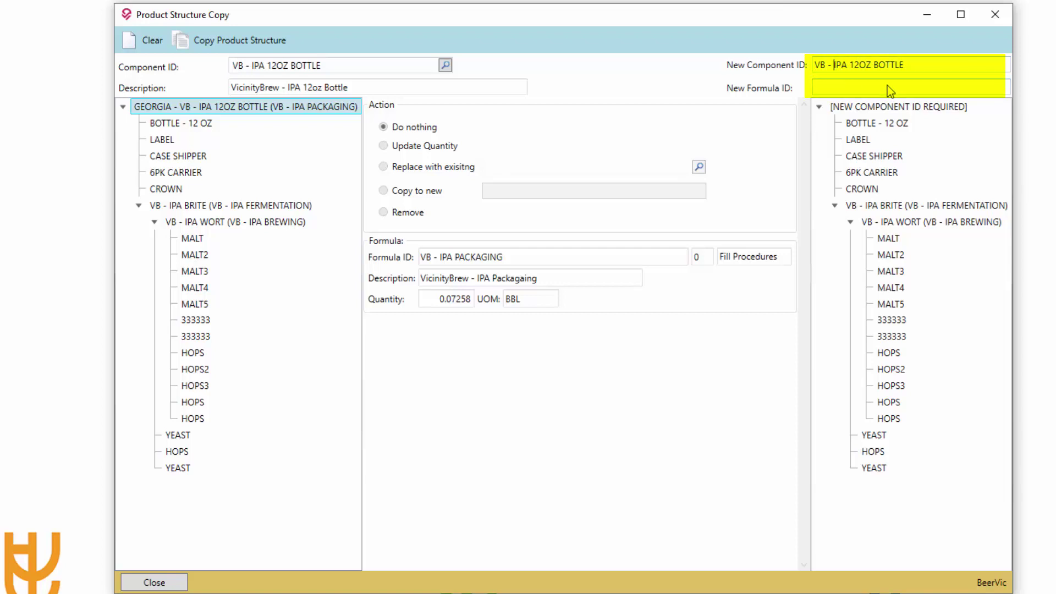
pyautogui.write('DOUBLE')
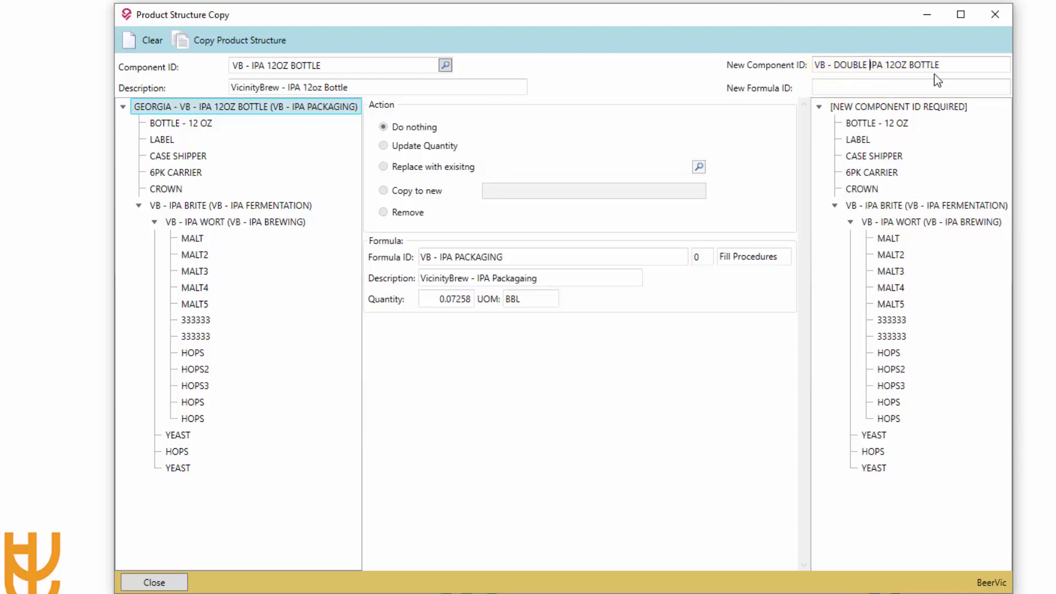
# Step: Set the new formula ID of the top-level bottle component to VB - DOUBLE IPA PACKAGING
pyautogui.moveTo(897, 92); pyautogui.dragTo(898, 91)
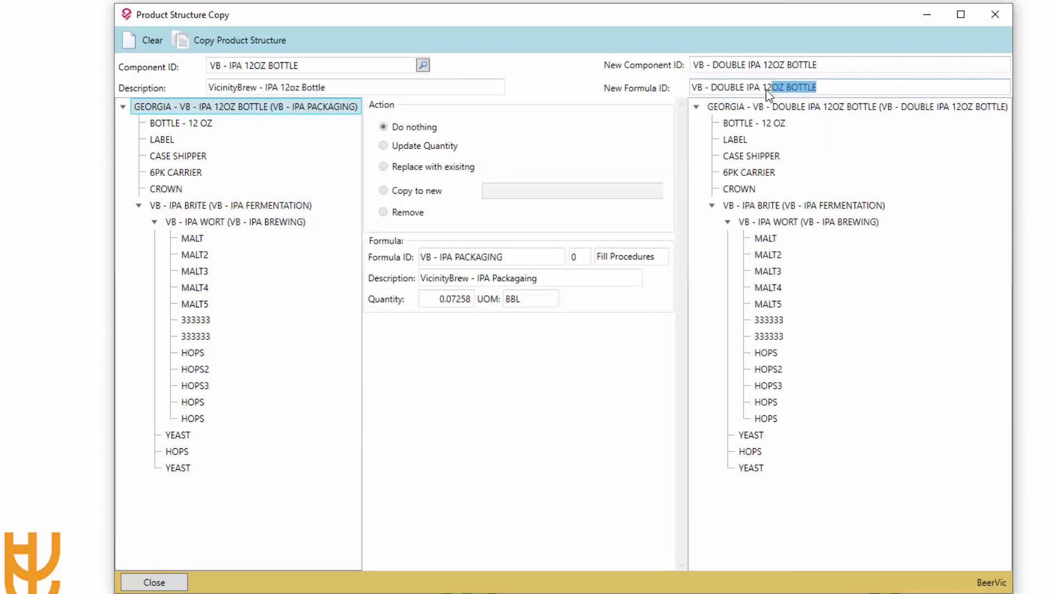
pyautogui.click(859, 92)
pyautogui.press('BackSpace')
pyautogui.press('BackSpace')
pyautogui.press('BackSpace')
pyautogui.press('BackSpace')
pyautogui.press('BackSpace')
pyautogui.press('BackSpace')
pyautogui.press('BackSpace')
pyautogui.press('BackSpace')
pyautogui.press('BackSpace')
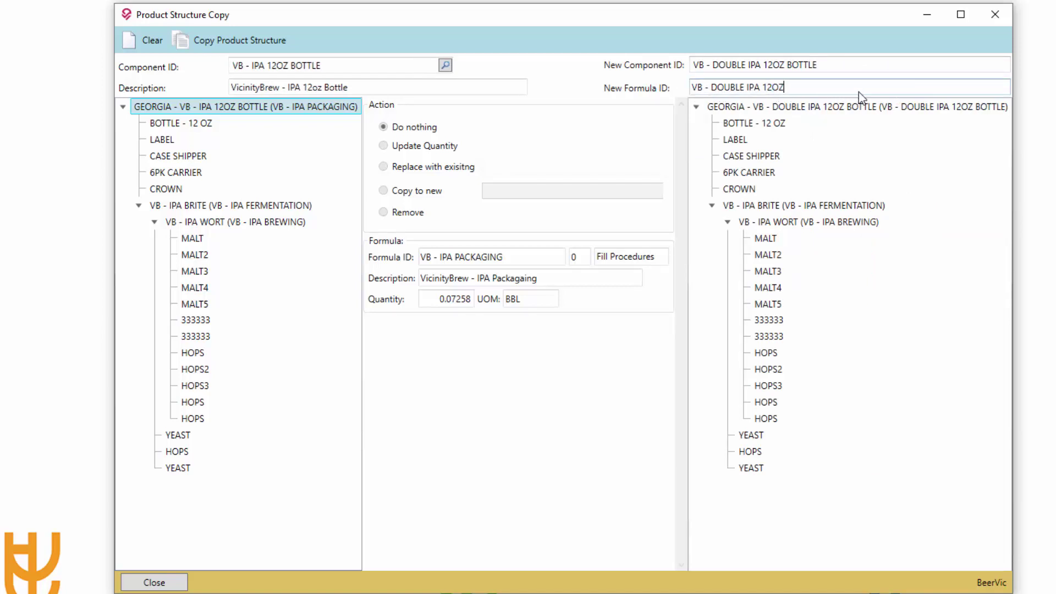
pyautogui.press('BackSpace')
pyautogui.press('BackSpace')
pyautogui.write('PAGCH')
pyautogui.press('BackSpace')
pyautogui.press('BackSpace')
pyautogui.press('BackSpace')
pyautogui.write('CH')
pyautogui.press('BackSpace')
pyautogui.press('BackSpace')
pyautogui.write('CKAGING')
pyautogui.click(747, 67)
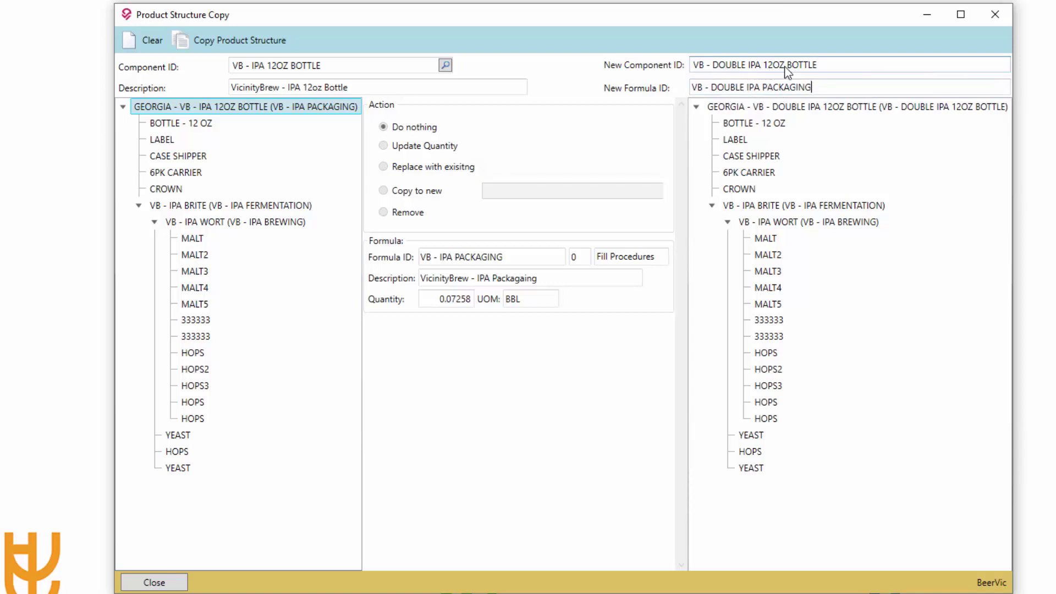
pyautogui.click(736, 127)
pyautogui.click(741, 110)
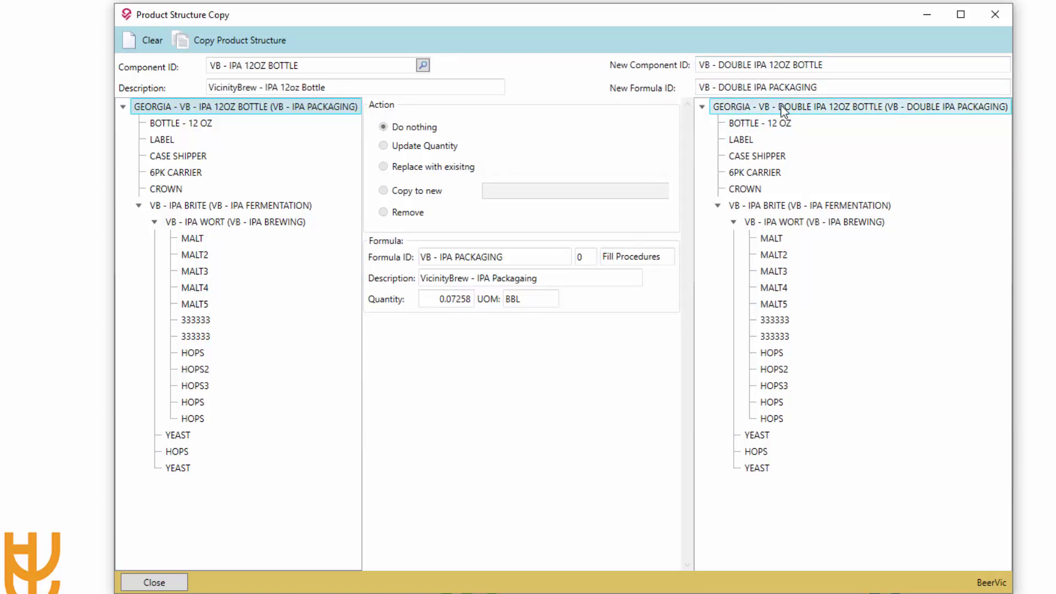
pyautogui.click(837, 110)
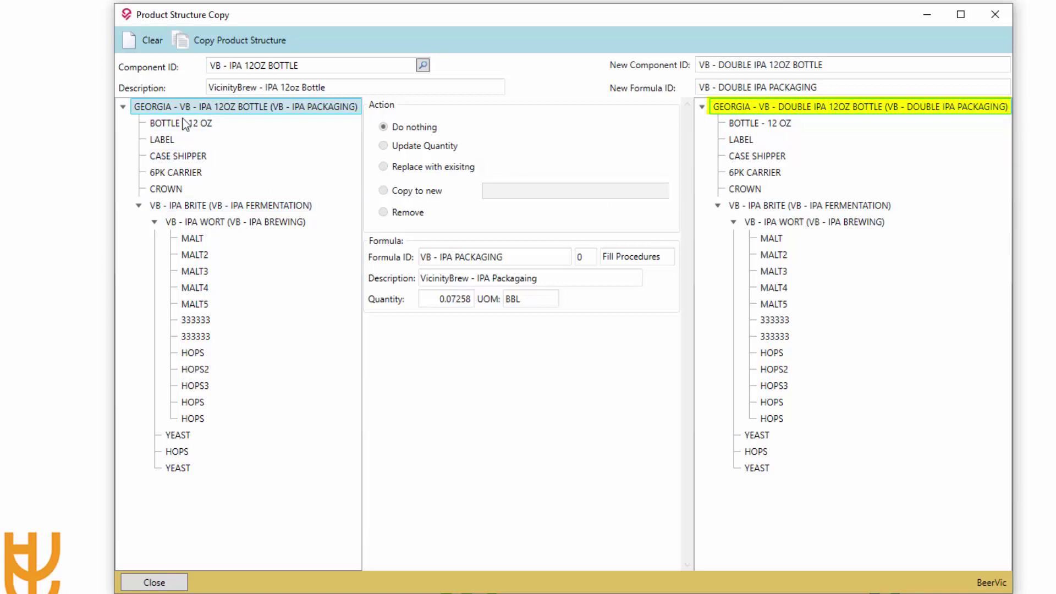
# Step: Set the VB - IPA BRITE intermediate to copy to a new component named VB - DOUBLE IPA BRITE
pyautogui.click(190, 207)
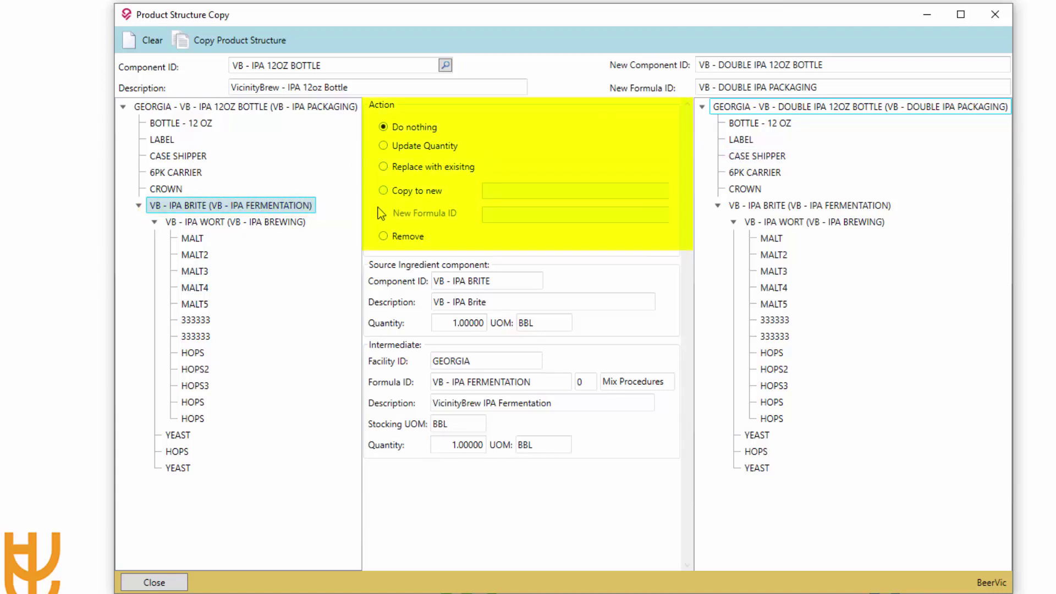
pyautogui.click(384, 191)
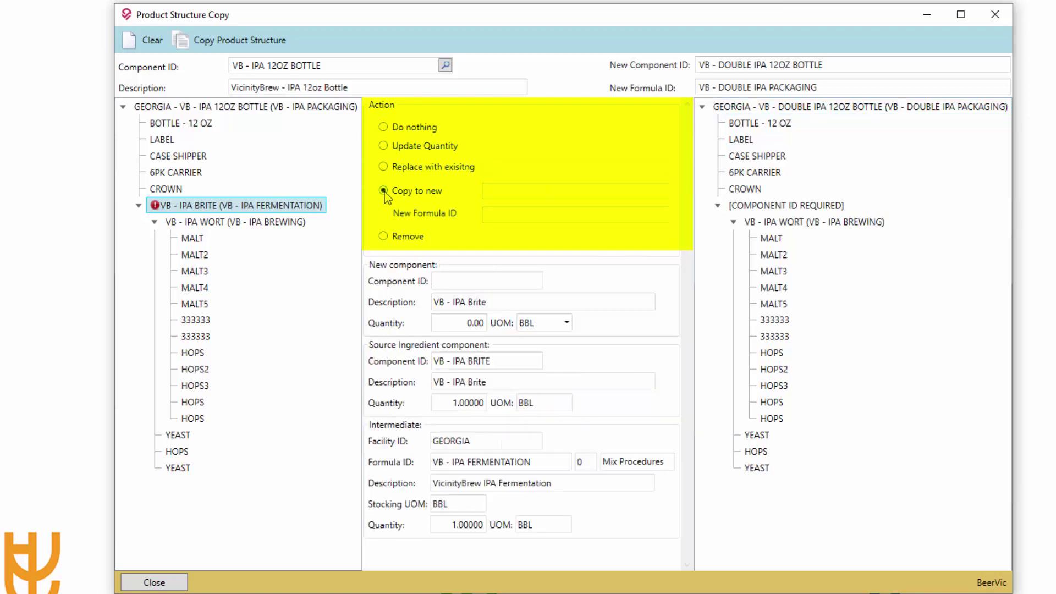
pyautogui.click(518, 201)
pyautogui.write('VB - IPA 12OZ BOTTLE')
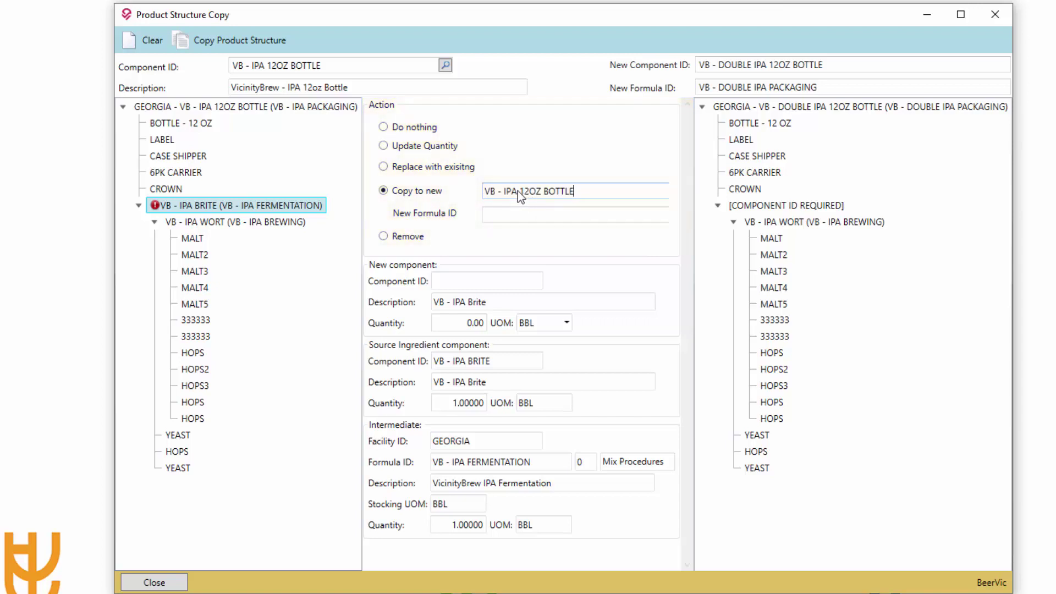
pyautogui.moveTo(520, 192); pyautogui.dragTo(649, 205)
pyautogui.press('BackSpace')
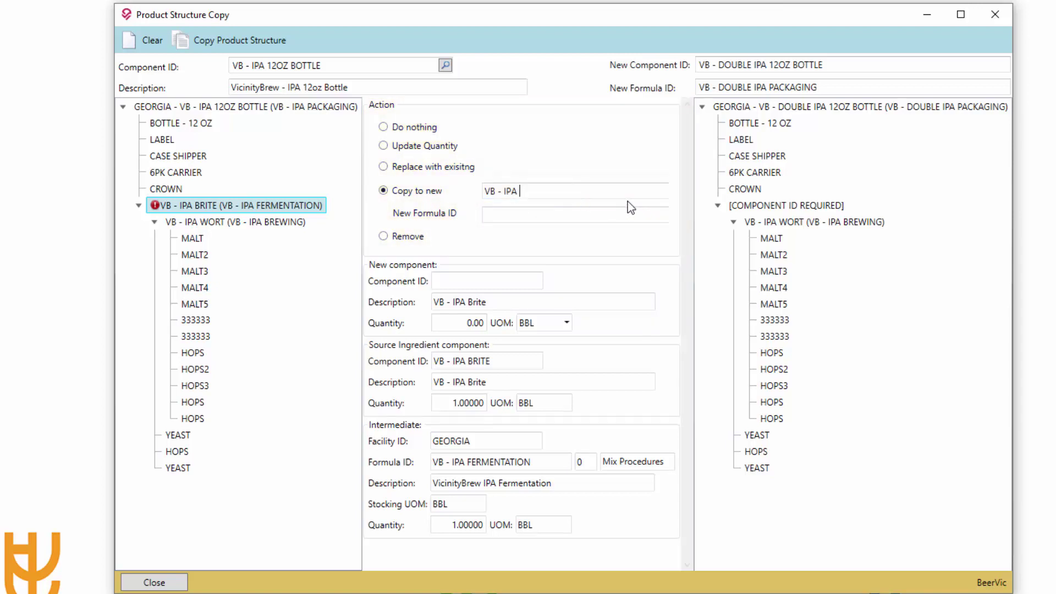
pyautogui.write('BRITE')
pyautogui.click(504, 192)
pyautogui.write('DOUBLE')
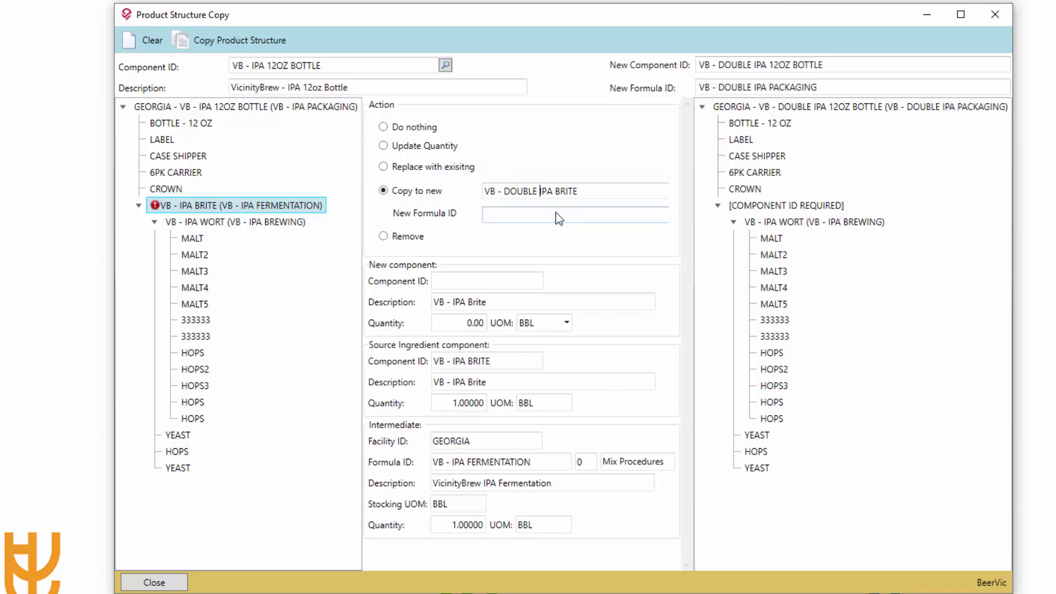
# Step: Set the new formula ID for the brite intermediate to VB - DOUBLE IPA FERMENTATION
pyautogui.click(559, 218)
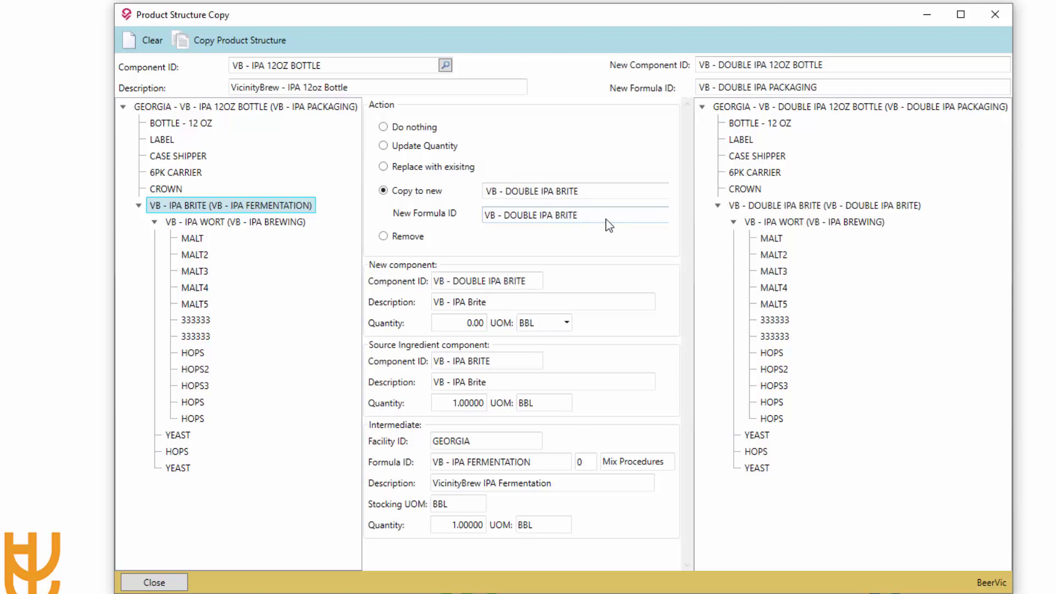
pyautogui.press('BackSpace')
pyautogui.press('BackSpace')
pyautogui.press('BackSpace')
pyautogui.press('BackSpace')
pyautogui.press('BackSpace')
pyautogui.write('FERMENTATION')
pyautogui.press('Tab')
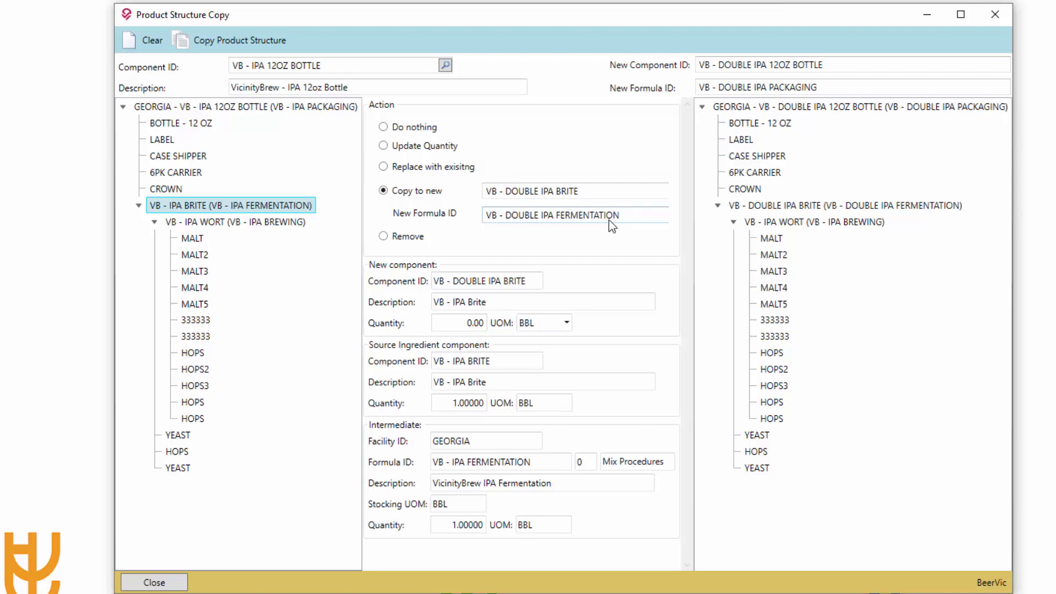
pyautogui.moveTo(596, 190); pyautogui.dragTo(434, 191)
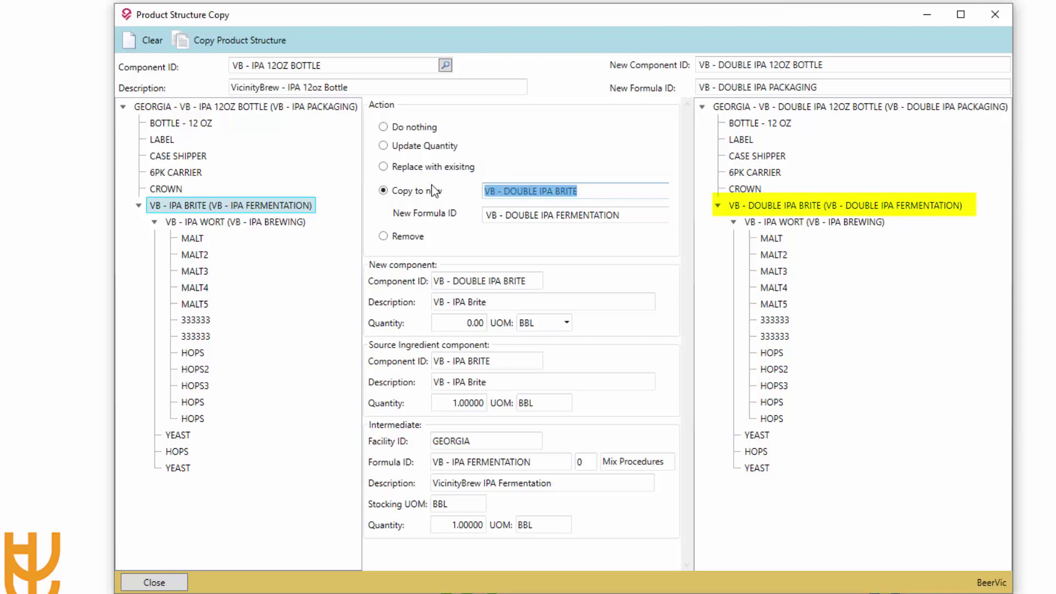
pyautogui.moveTo(626, 217); pyautogui.dragTo(490, 220)
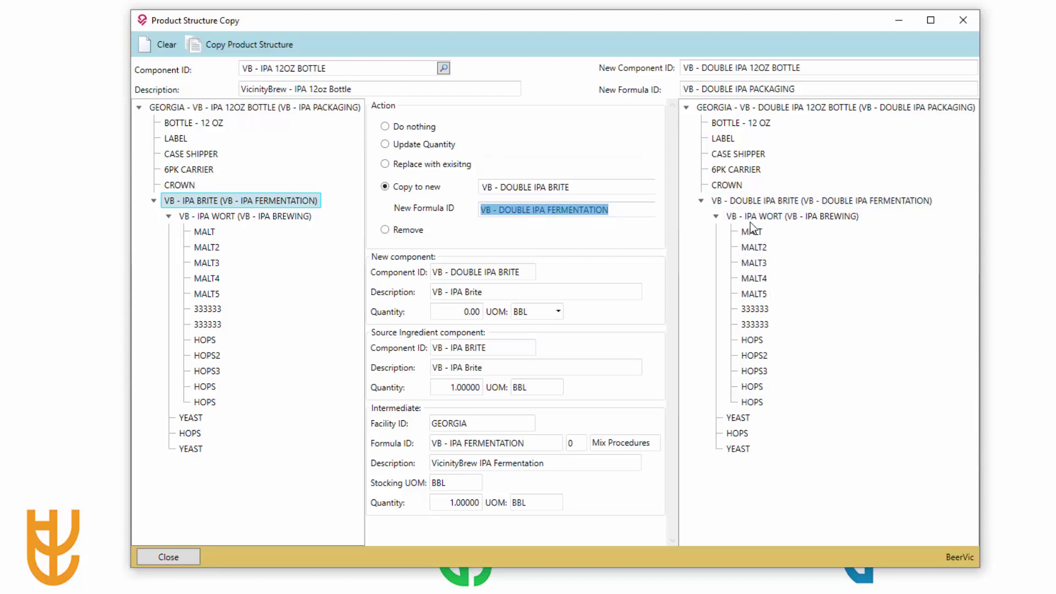
# Step: Set the VB - IPA WORT intermediate to copy to a new component named VB - DOUBLE IPA WORT
pyautogui.click(269, 217)
pyautogui.click(416, 188)
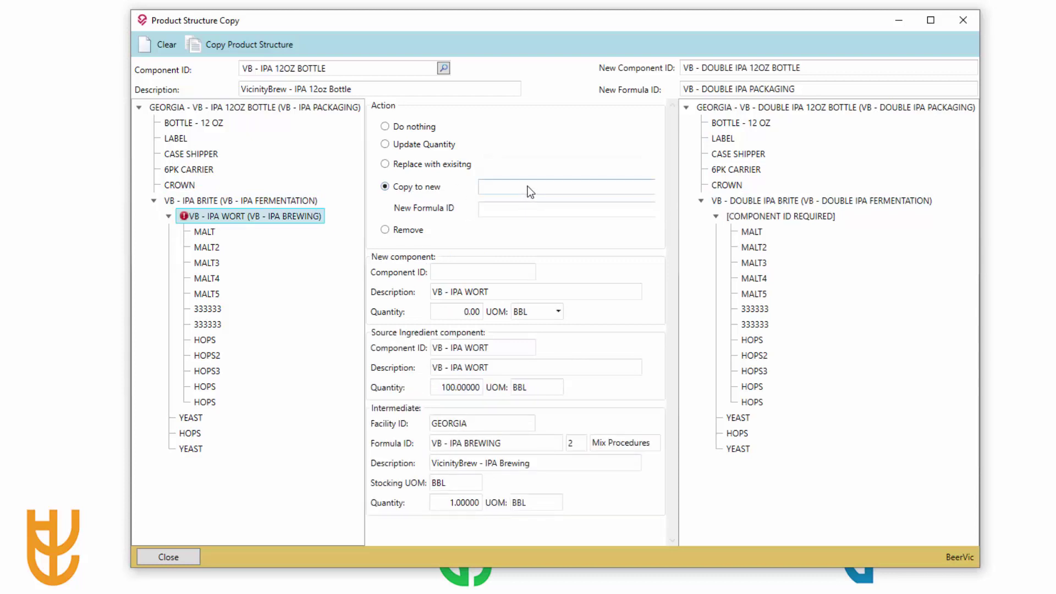
pyautogui.click(527, 187)
pyautogui.hotkey('ctrl', 'v')
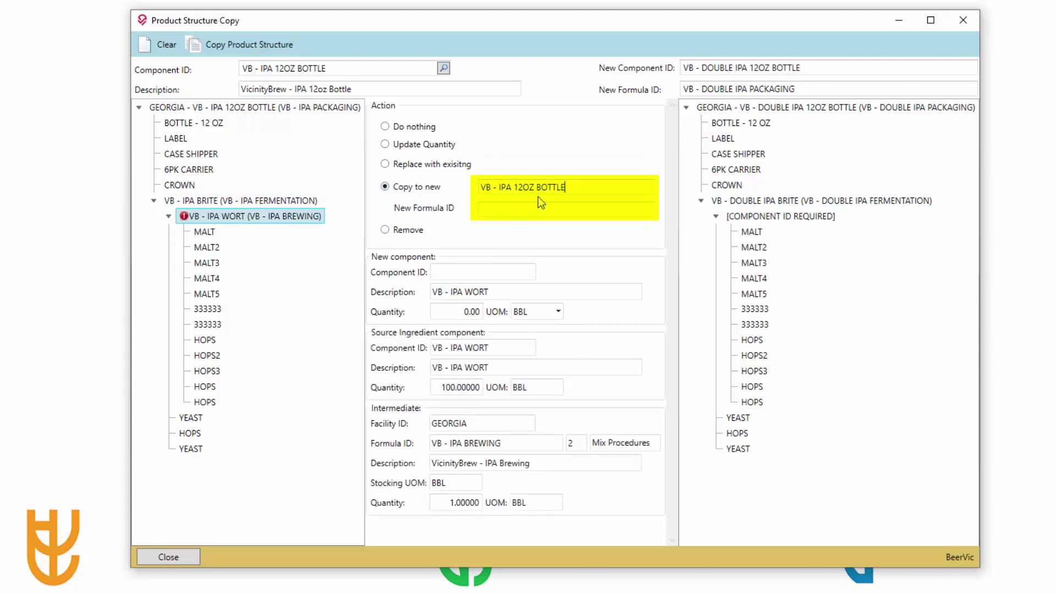
pyautogui.press('BackSpace')
pyautogui.press('BackSpace')
pyautogui.press('BackSpace')
pyautogui.press('BackSpace')
pyautogui.press('BackSpace')
pyautogui.press('BackSpace')
pyautogui.press('BackSpace')
pyautogui.press('BackSpace')
pyautogui.press('BackSpace')
pyautogui.press('BackSpace')
pyautogui.press('BackSpace')
pyautogui.write('DOUBLE IPA ')
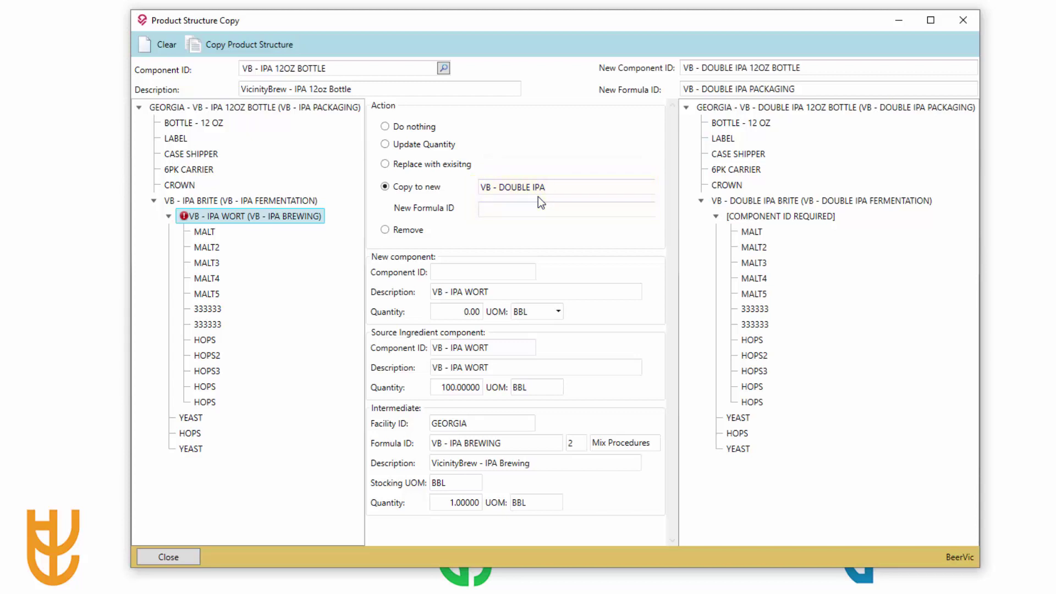
pyautogui.write('WORT')
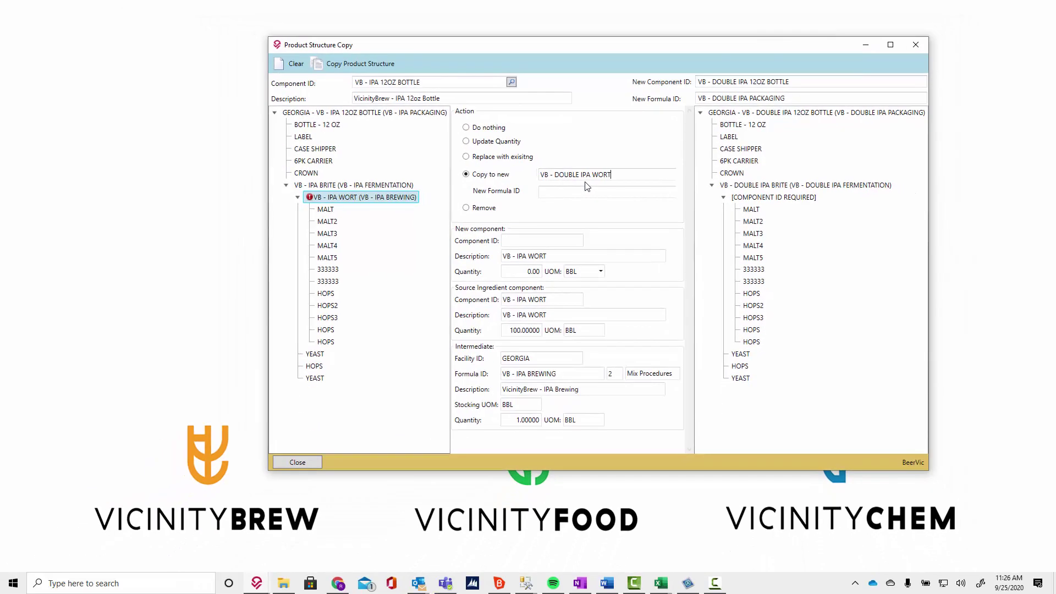
# Step: Set the wort intermediate's new formula ID to VB - DOUBLE IPA BREWING and select the renamed wort in the new structure
pyautogui.press('Tab')
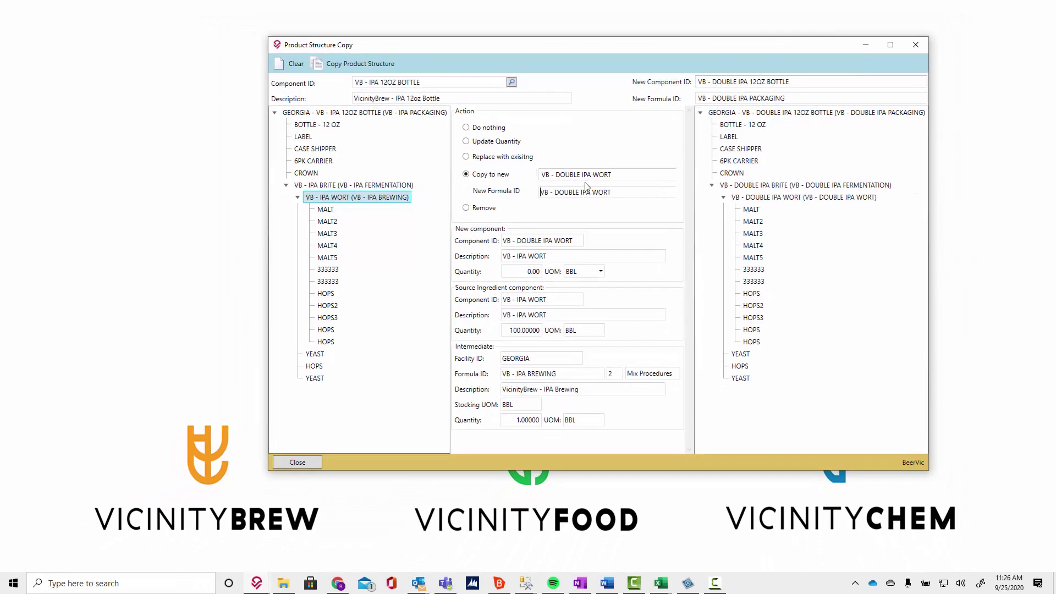
pyautogui.press('BackSpace')
pyautogui.press('BackSpace')
pyautogui.press('BackSpace')
pyautogui.press('BackSpace')
pyautogui.write('FERMEN')
pyautogui.press('BackSpace')
pyautogui.press('BackSpace')
pyautogui.press('BackSpace')
pyautogui.press('BackSpace')
pyautogui.press('BackSpace')
pyautogui.write('REWING')
pyautogui.press('Tab')
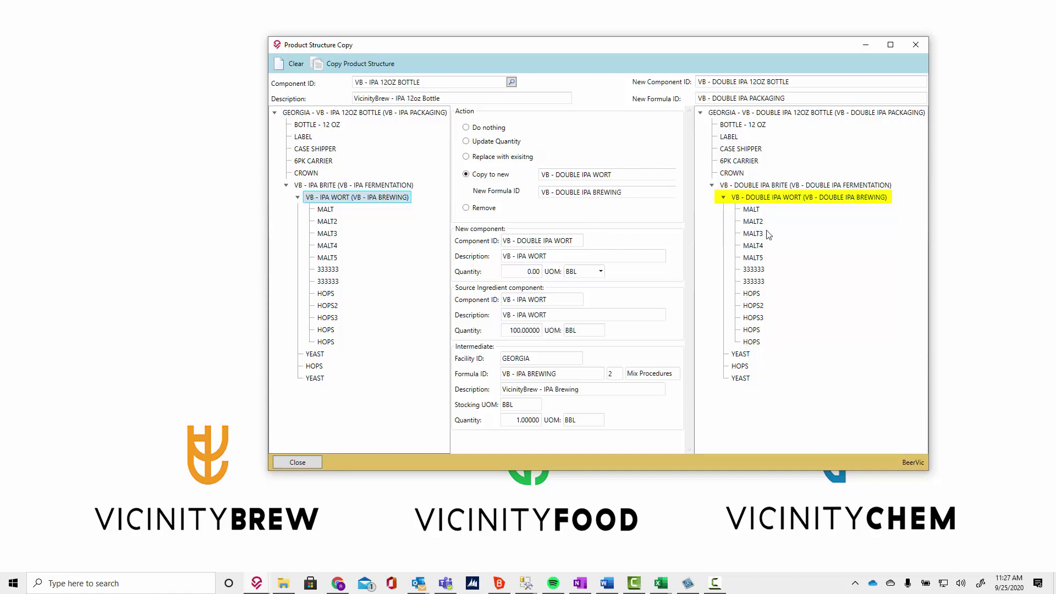
pyautogui.click(752, 209)
pyautogui.click(798, 199)
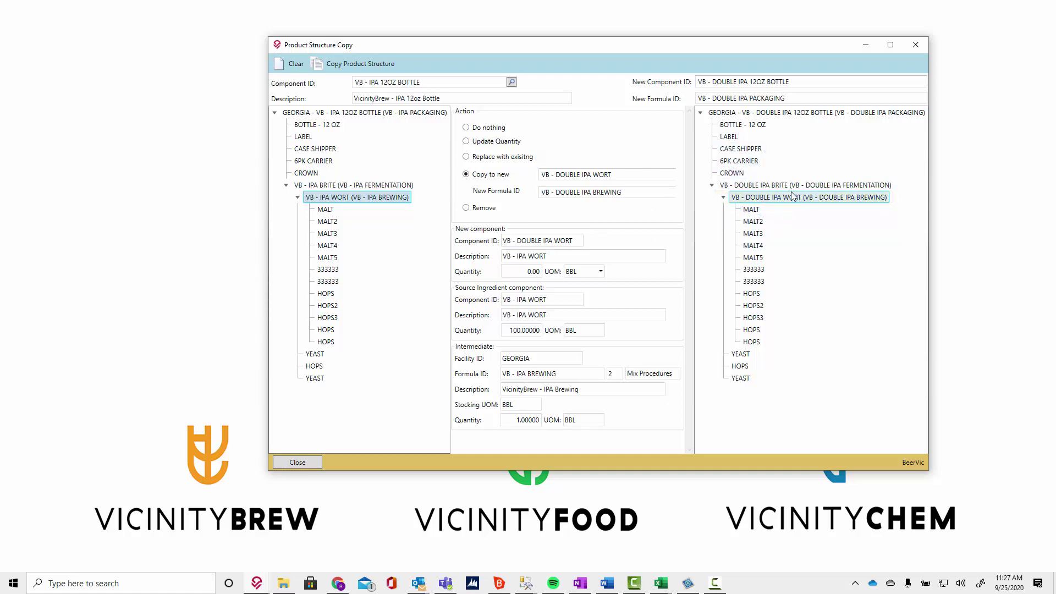
# Step: Check the MALT3 and second 333333 ingredients of the source wort, and create the new VB - DOUBLE IPA 12OZ BOTTLE product structure
pyautogui.click(755, 222)
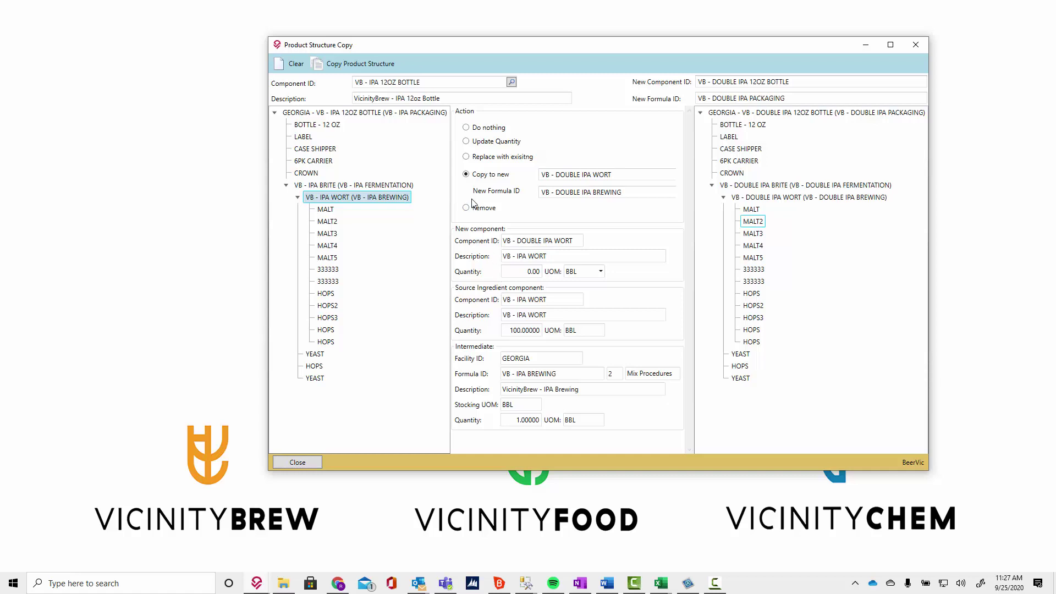
pyautogui.click(326, 234)
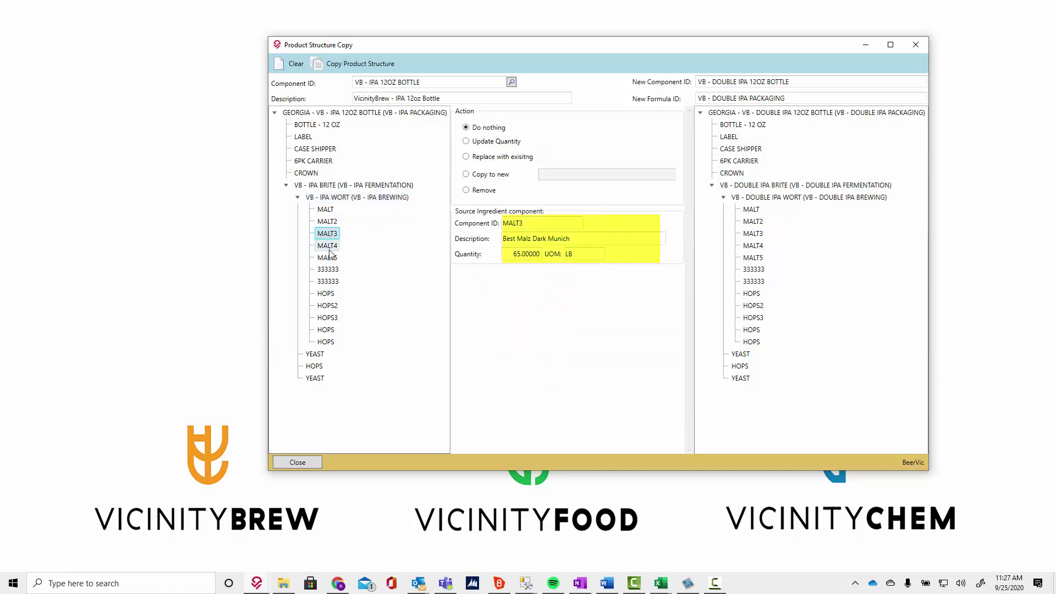
pyautogui.click(330, 281)
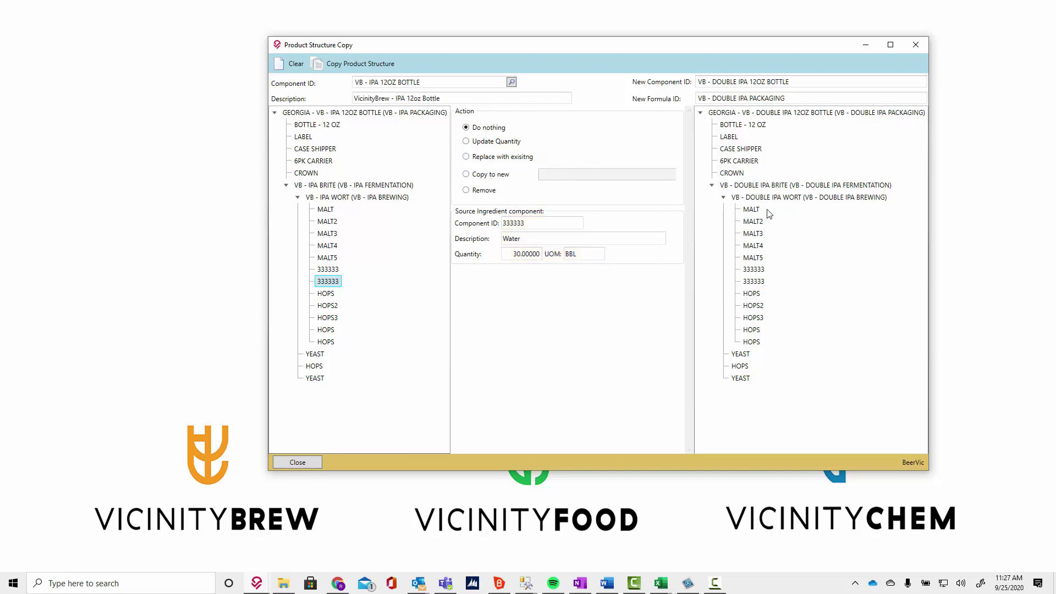
pyautogui.click(363, 64)
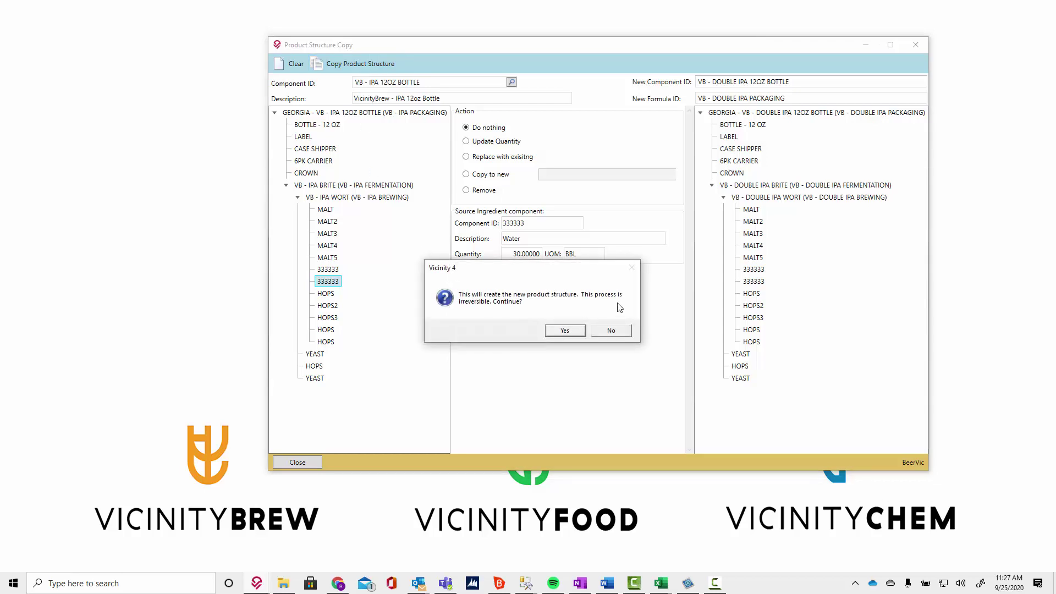
pyautogui.click(565, 332)
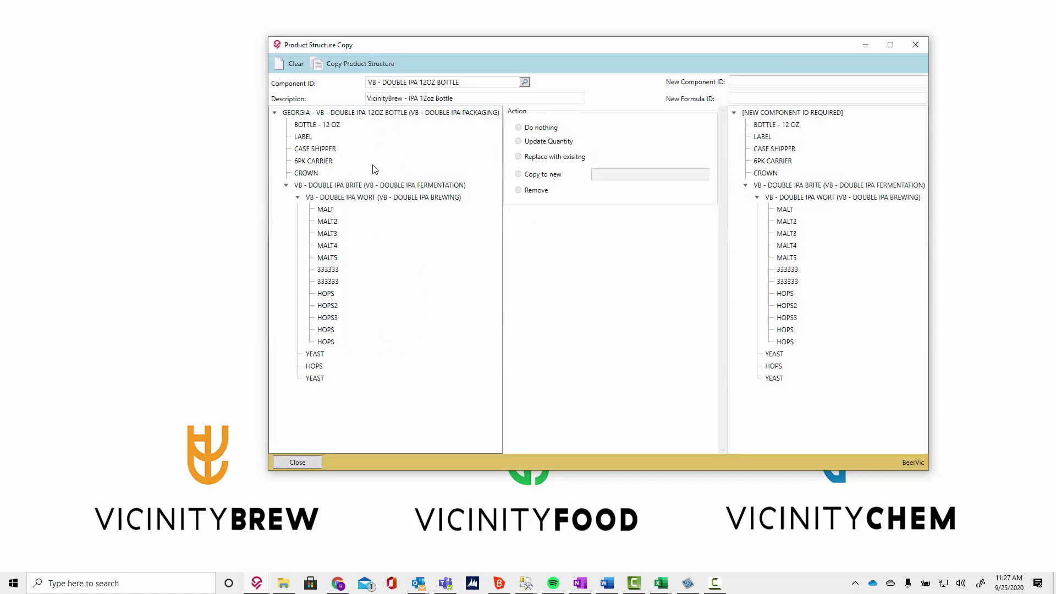
# Step: Review the VB - DOUBLE IPA BRITE component record and the VB - DOUBLE IPA WORT details, and close the product structure copy
pyautogui.click(323, 187)
pyautogui.doubleClick(322, 187)
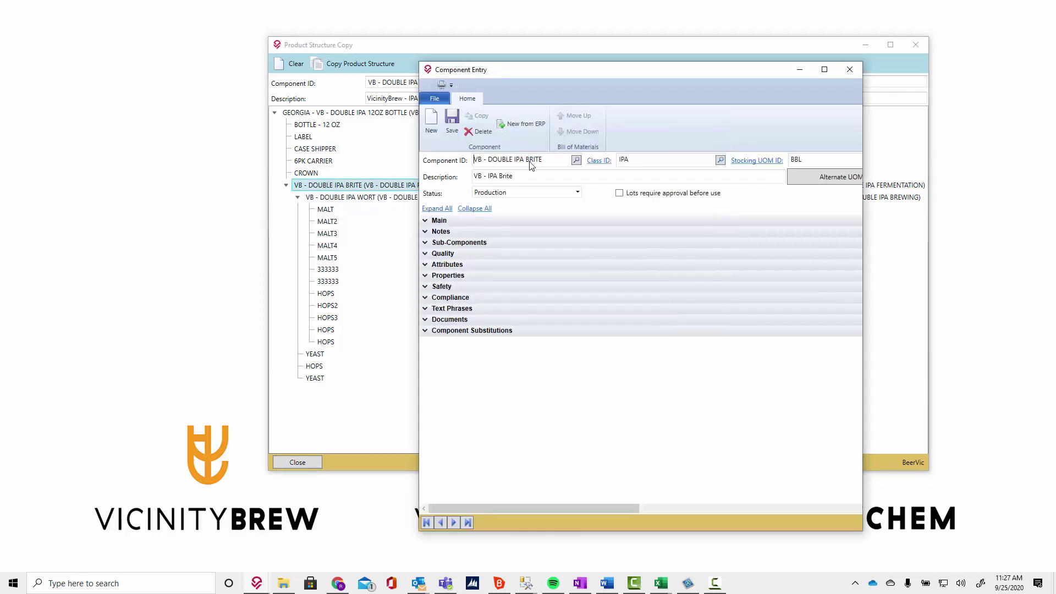
pyautogui.click(851, 70)
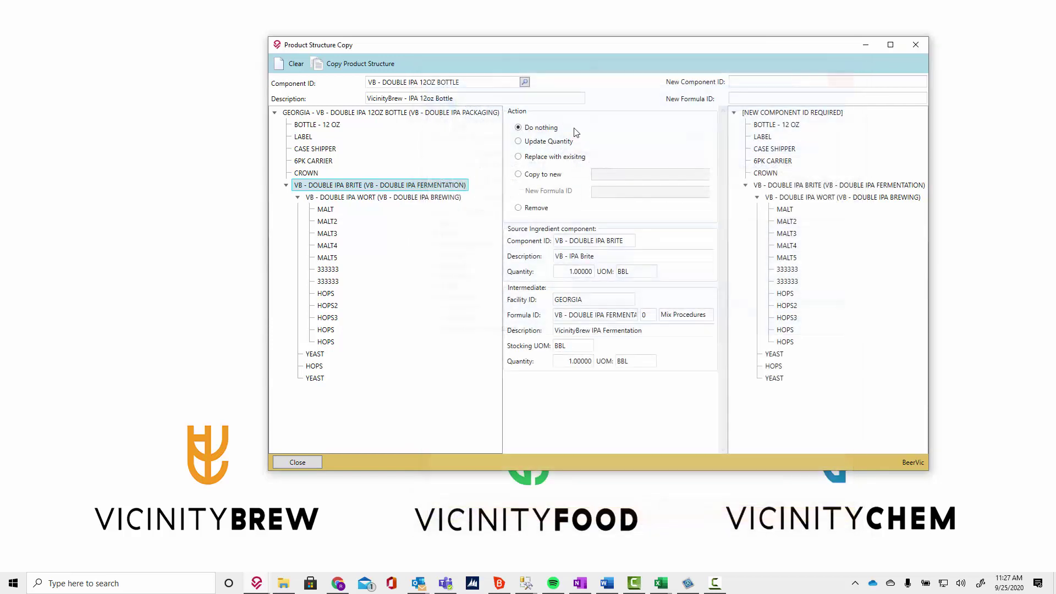
pyautogui.click(378, 198)
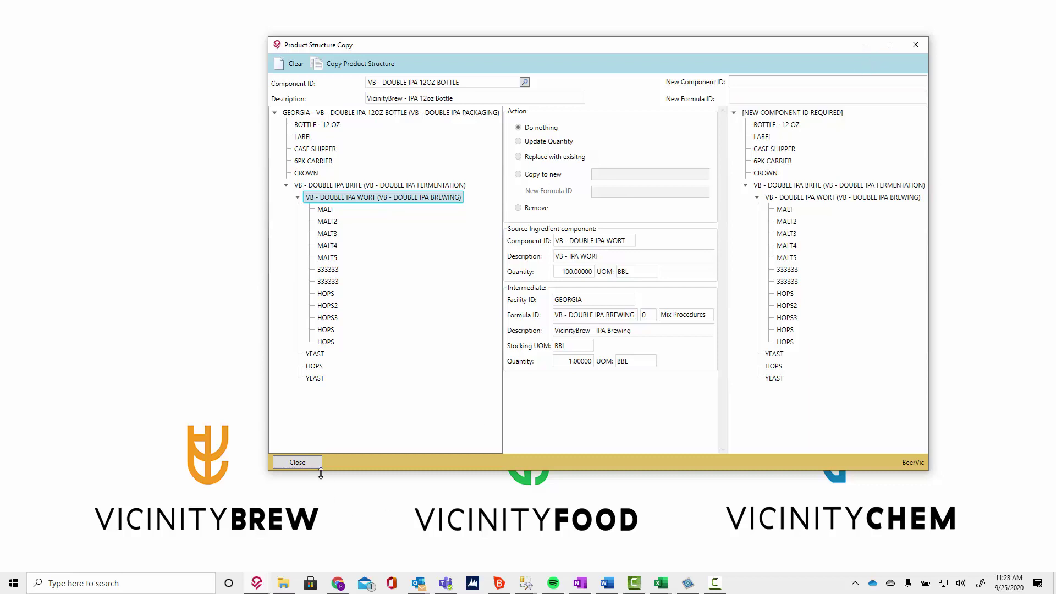
pyautogui.click(915, 46)
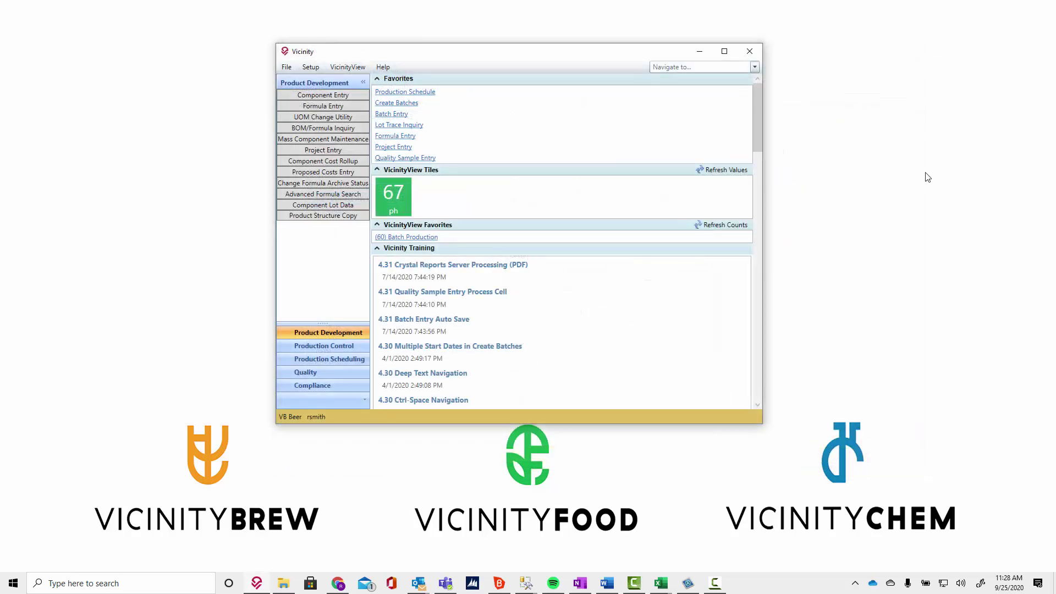